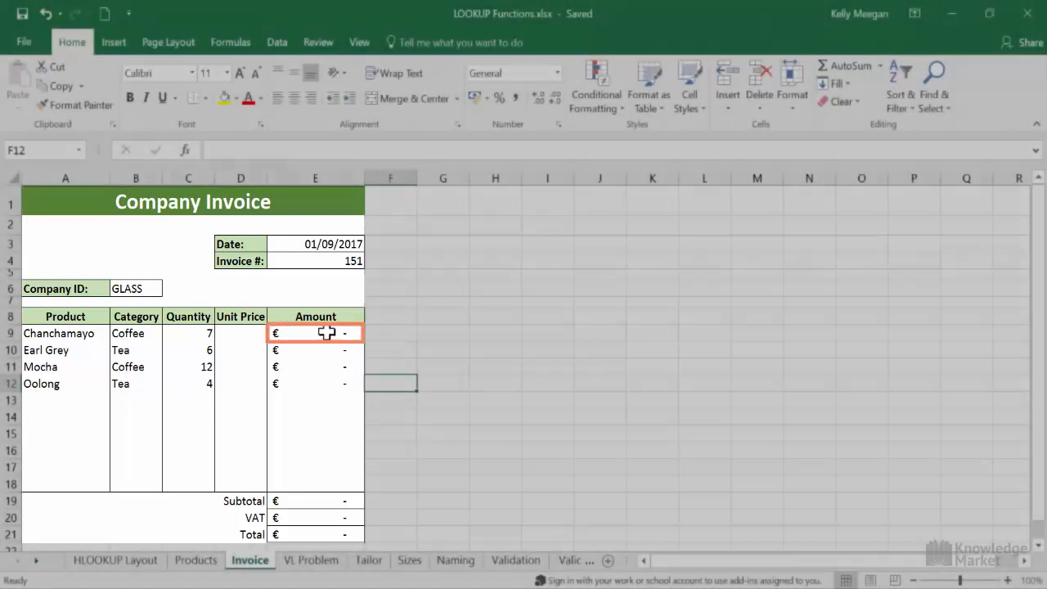
# Examine the Amount formula in E9 and the price table on the Products sheet, and return to the Invoice sheet.
pyautogui.click(327, 332)
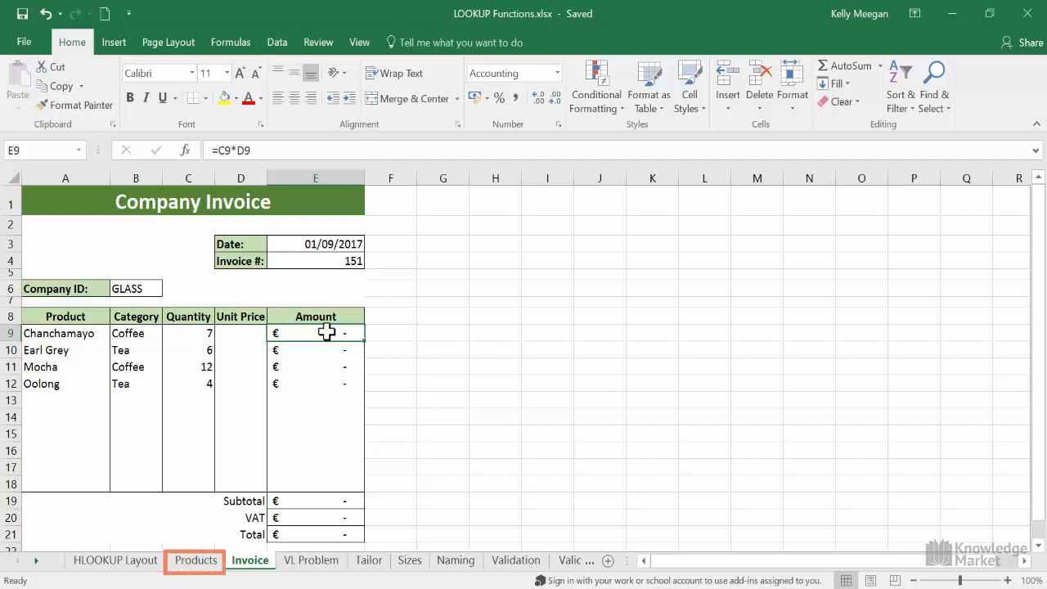
pyautogui.click(198, 561)
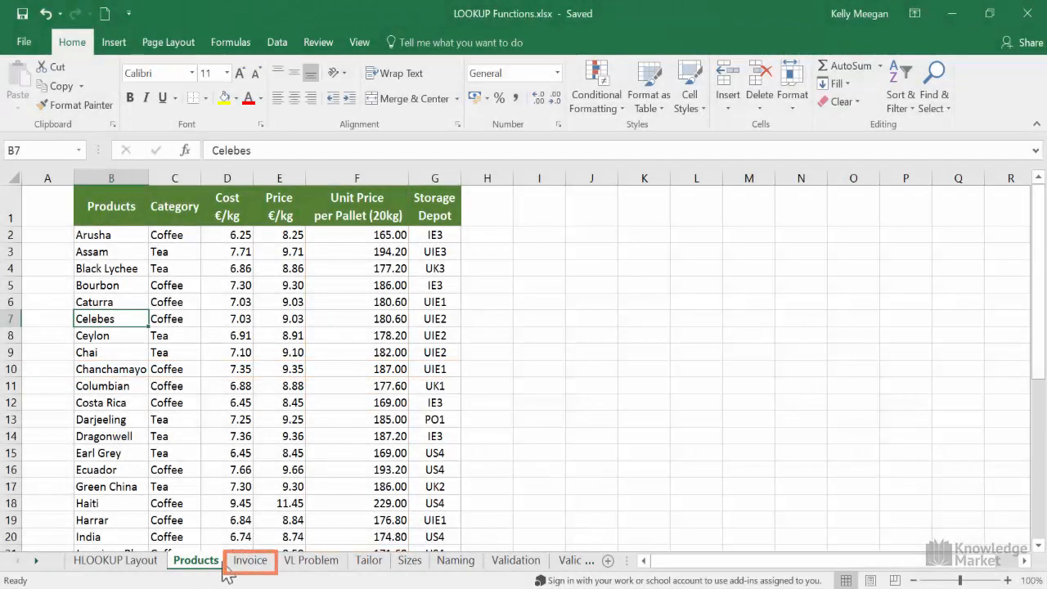
pyautogui.click(248, 566)
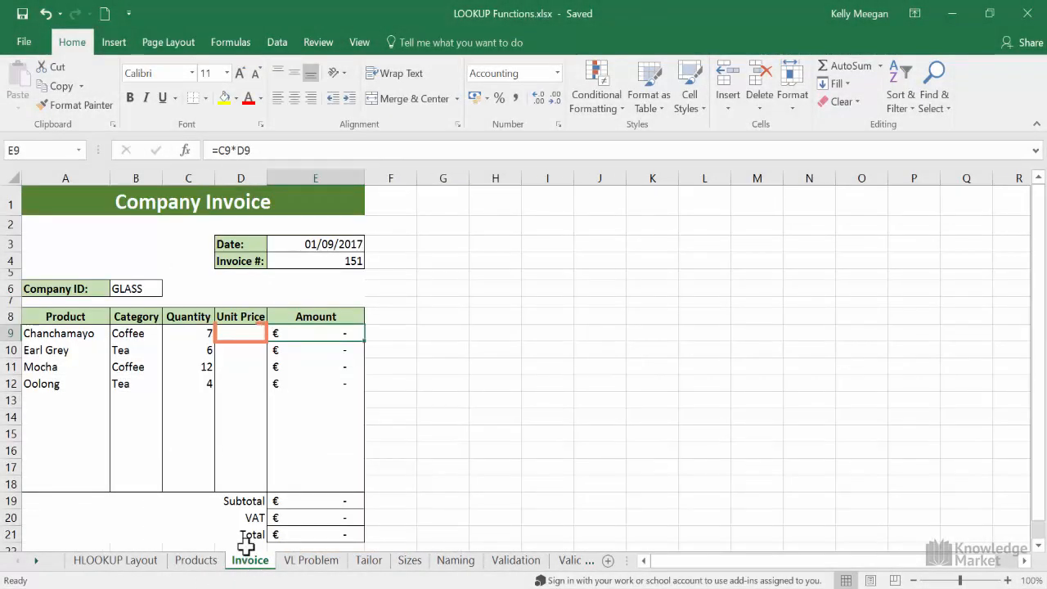
# Insert the VLOOKUP function in Unit Price cell D9 from the All category, keeping the invoice uncovered by its arguments dialog.
pyautogui.click(249, 334)
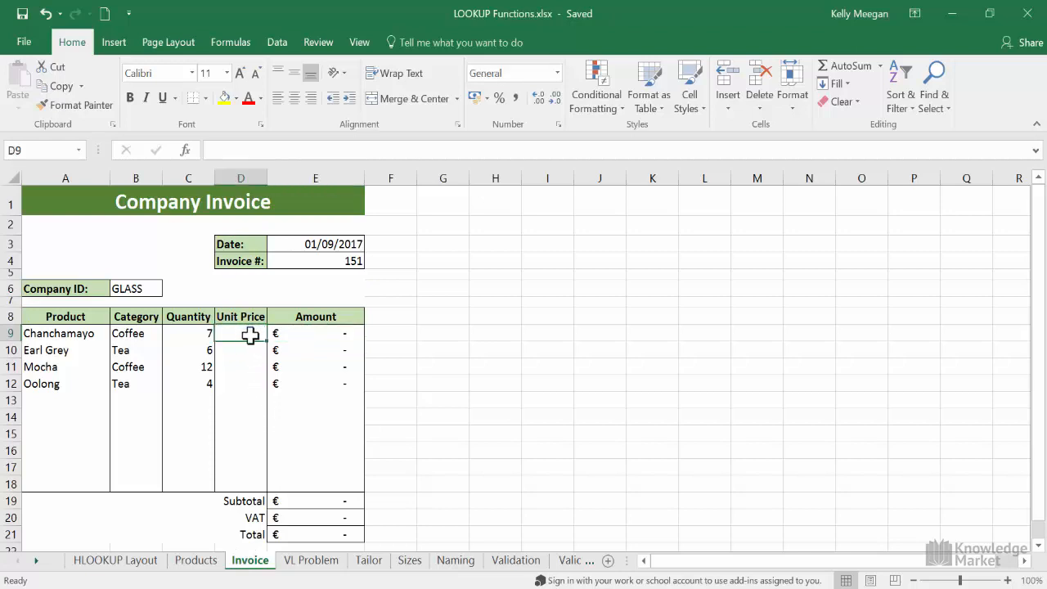
pyautogui.click(185, 151)
pyautogui.moveTo(234, 262); pyautogui.dragTo(442, 149)
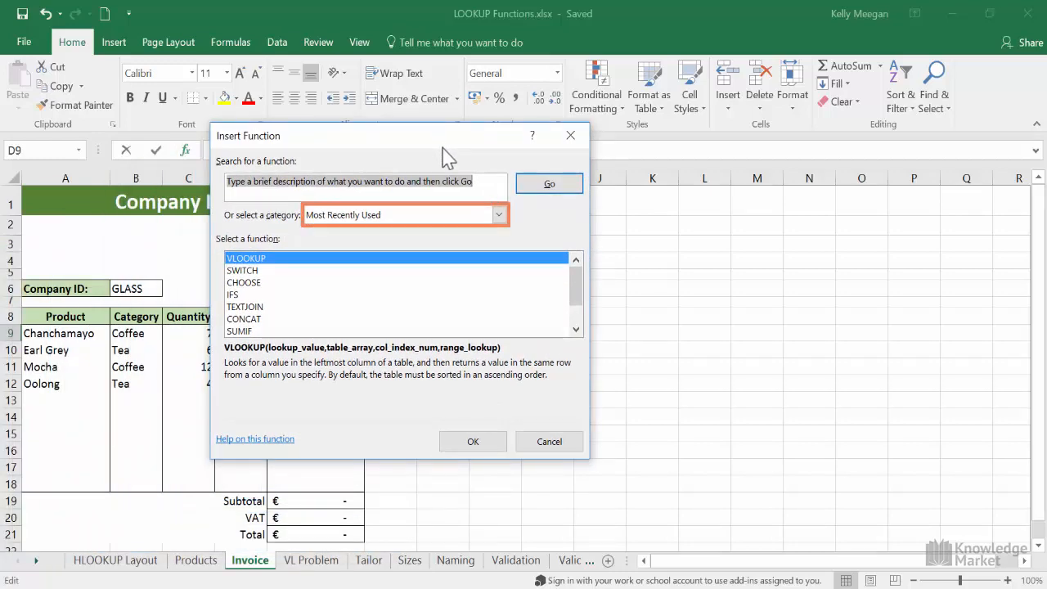
pyautogui.click(499, 215)
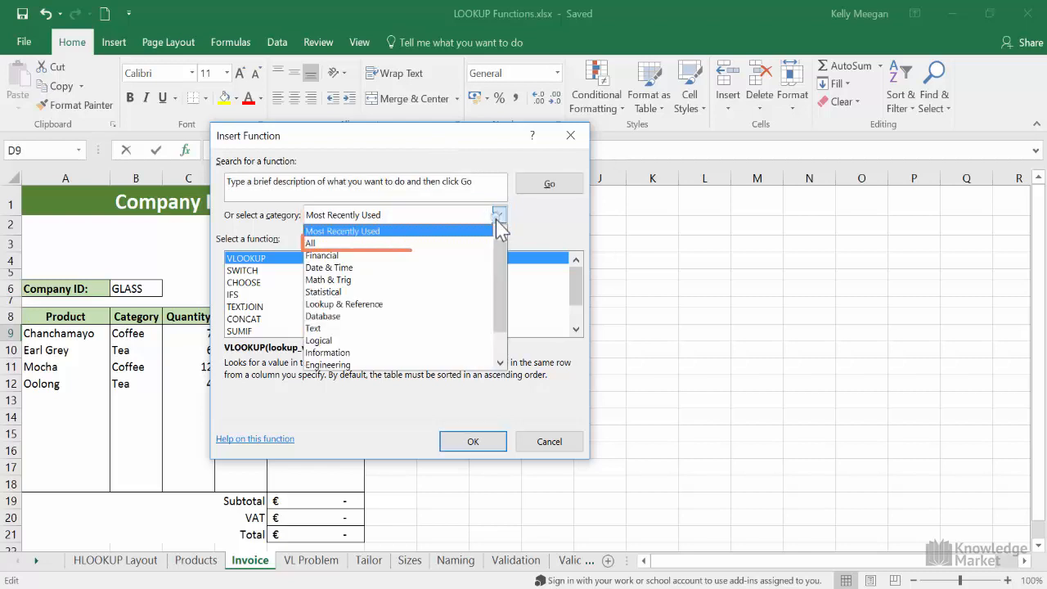
pyautogui.click(458, 241)
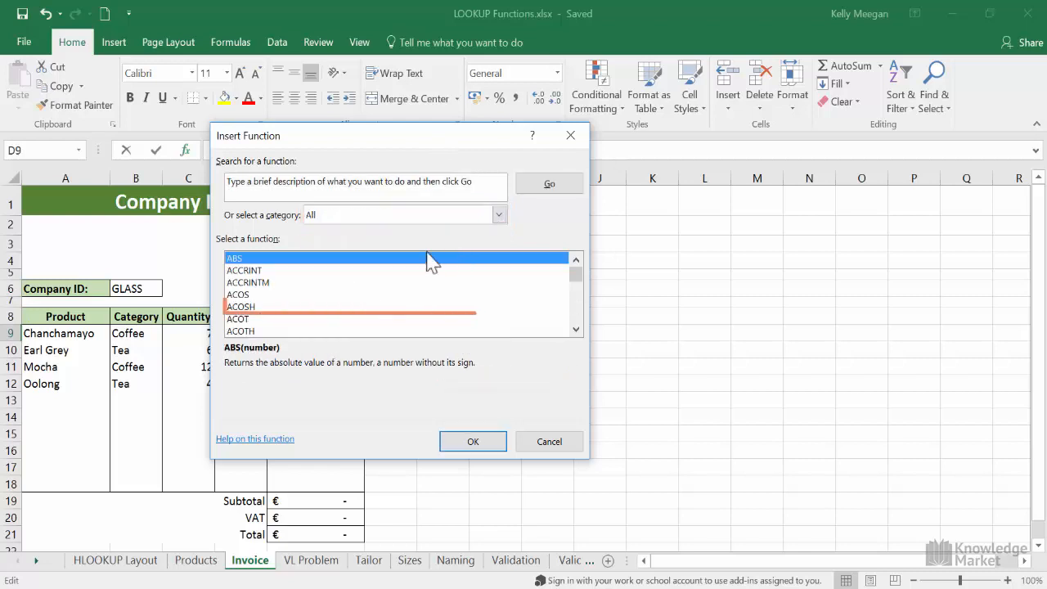
pyautogui.click(254, 307)
pyautogui.write('vl')
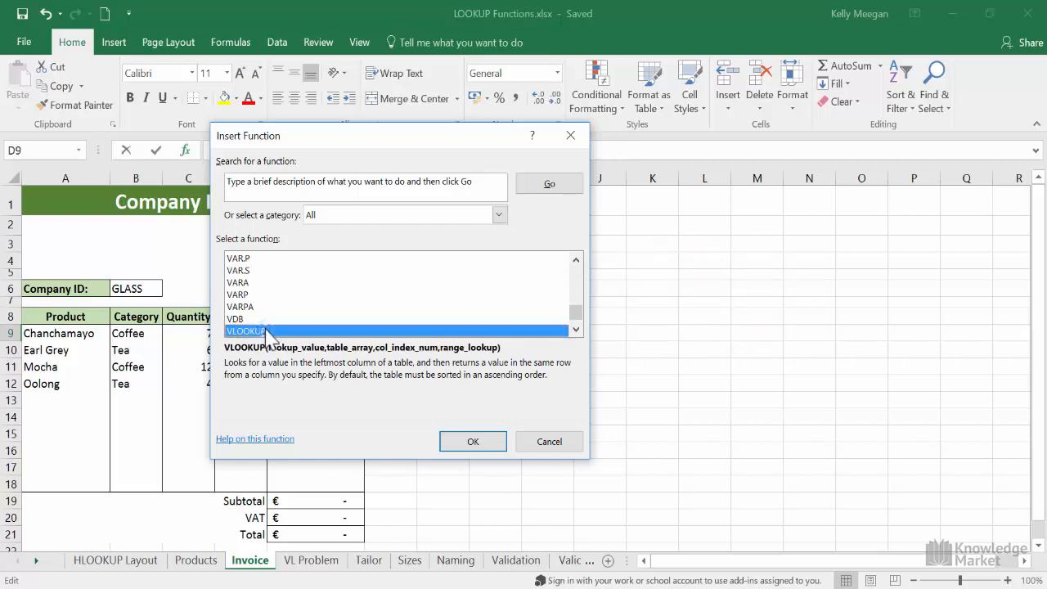
pyautogui.click(472, 442)
pyautogui.moveTo(247, 168); pyautogui.dragTo(495, 182)
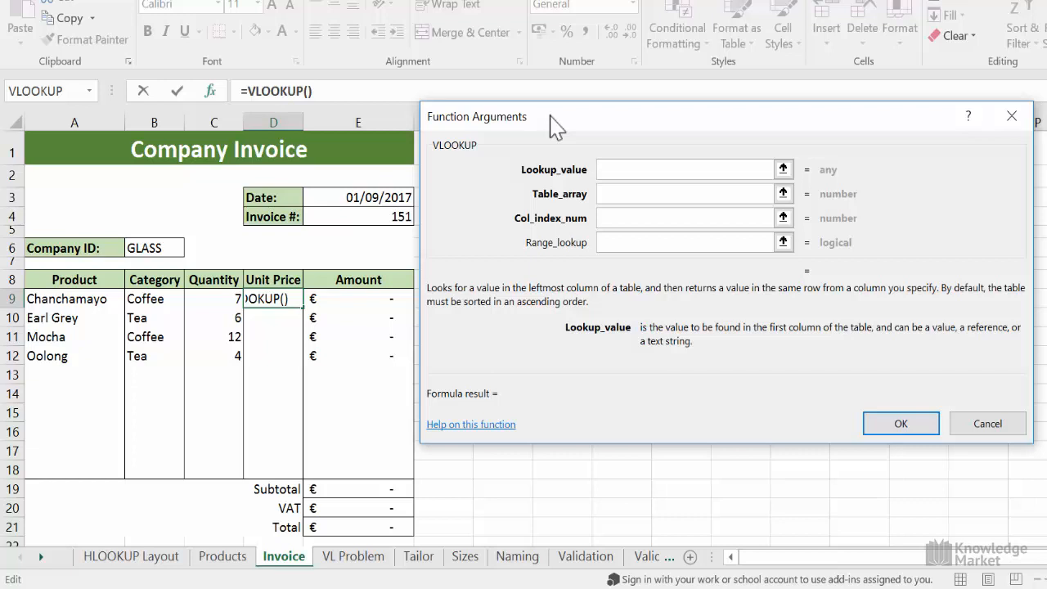
# Set the VLOOKUP's Lookup_value to A9 and its Table_array to the absolute range Products!$B$1:$G$38.
pyautogui.click(82, 294)
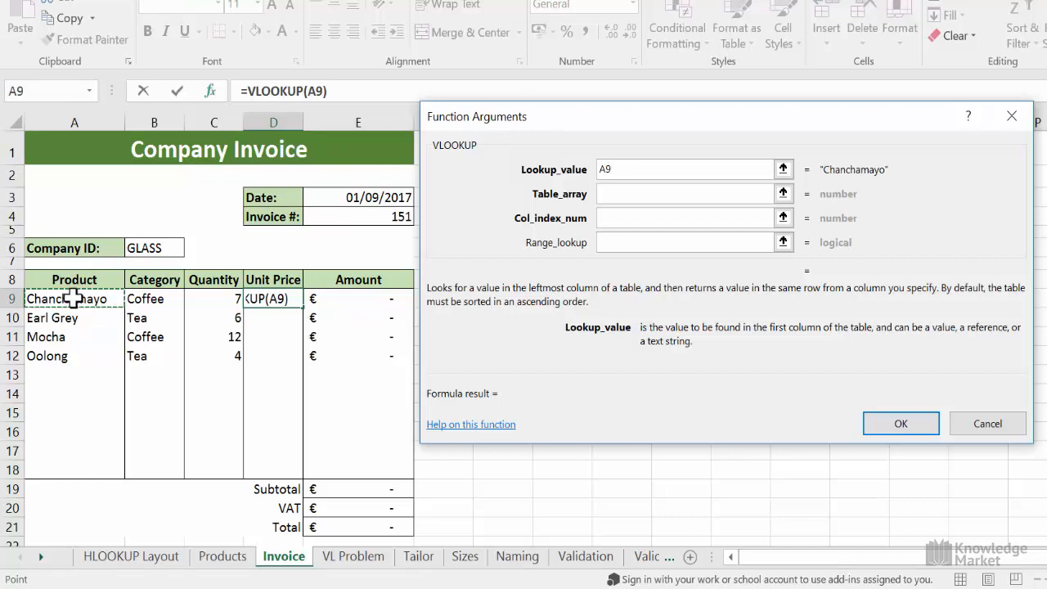
pyautogui.click(611, 194)
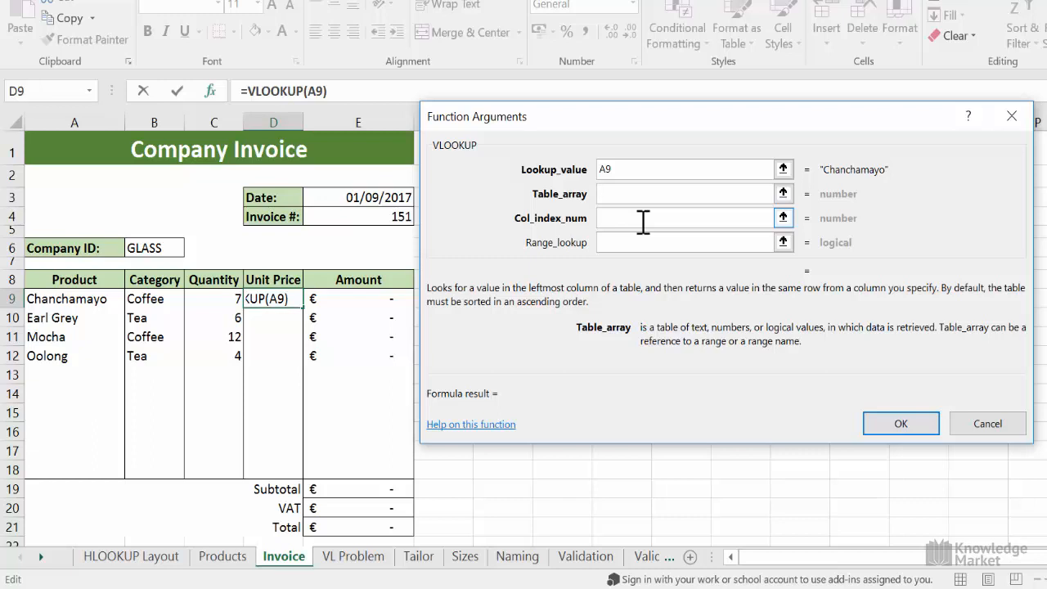
pyautogui.click(231, 563)
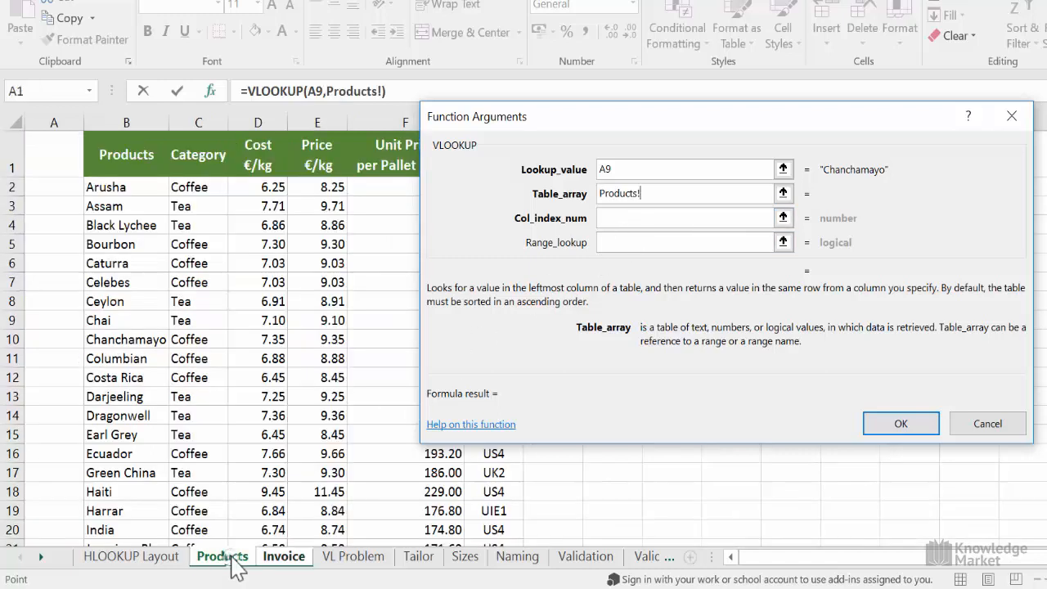
pyautogui.click(131, 166)
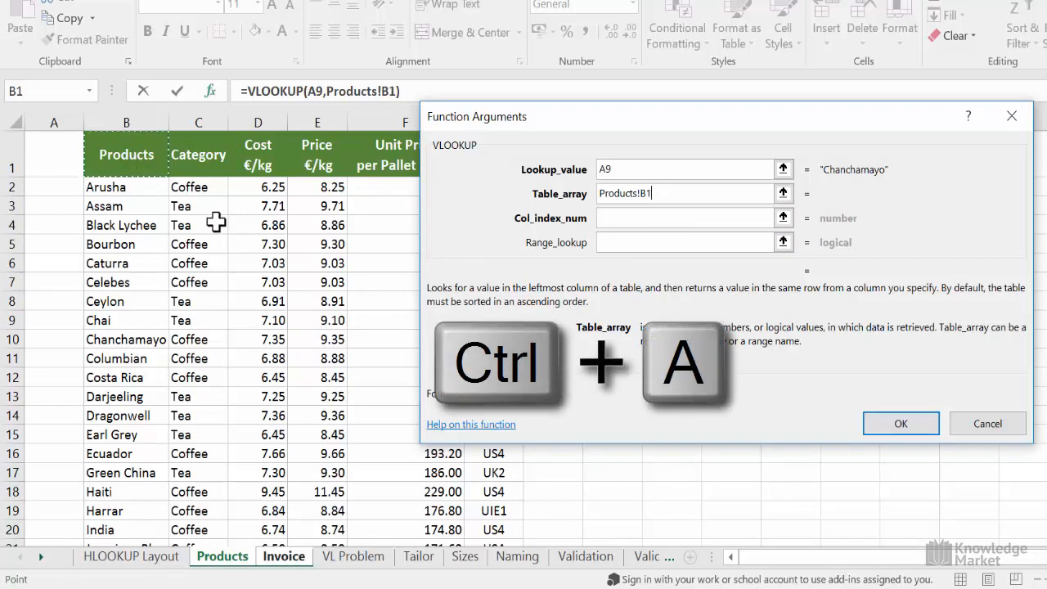
pyautogui.hotkey('ctrl', 'a')
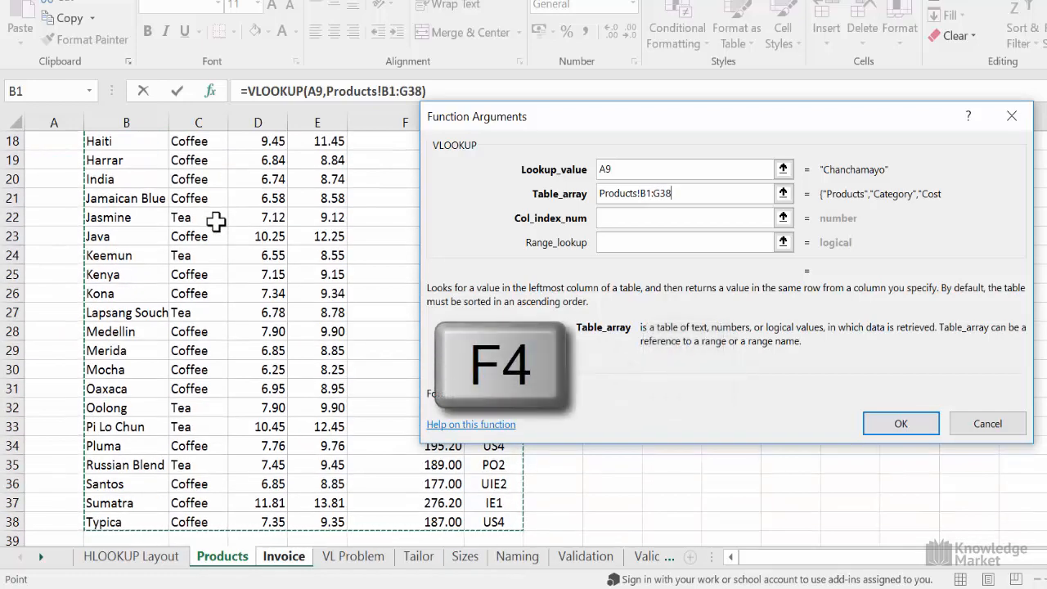
pyautogui.press('F4')
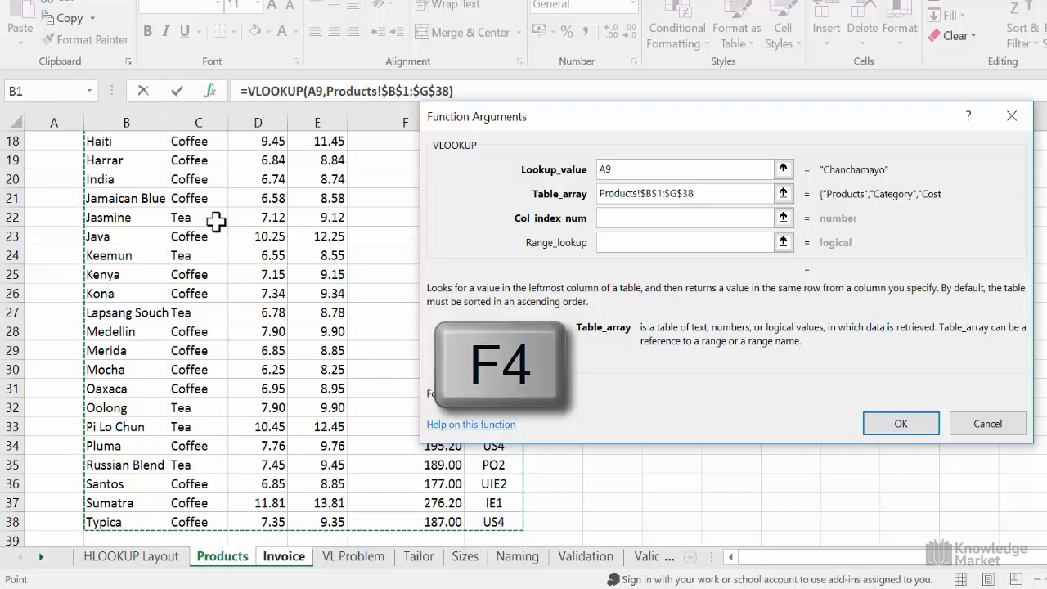
# Set the VLOOKUP's Col_index_num to 5 and activate the Range_lookup argument for entry.
pyautogui.click(613, 217)
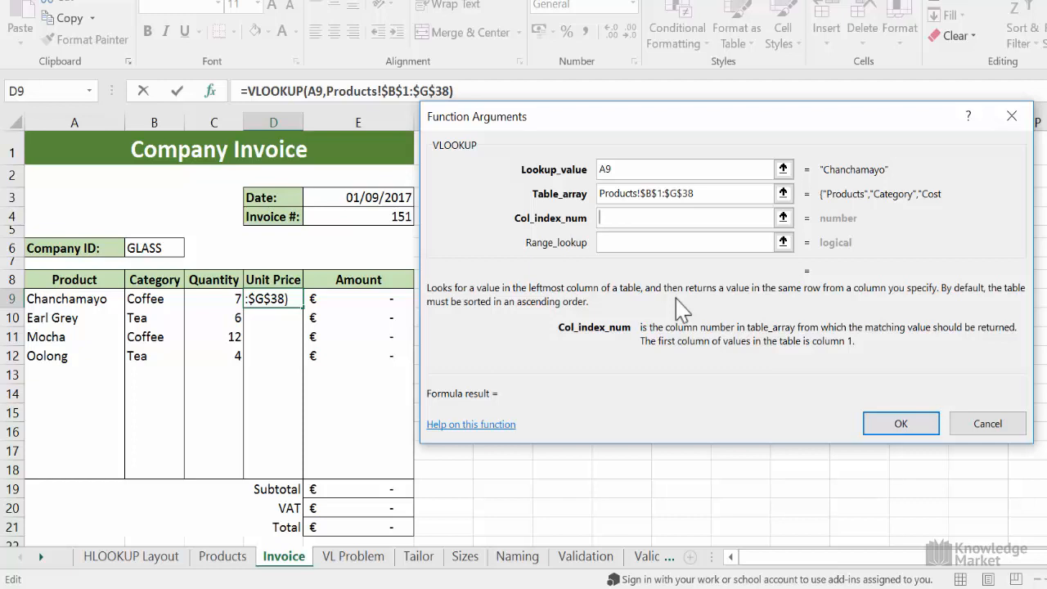
pyautogui.write('5')
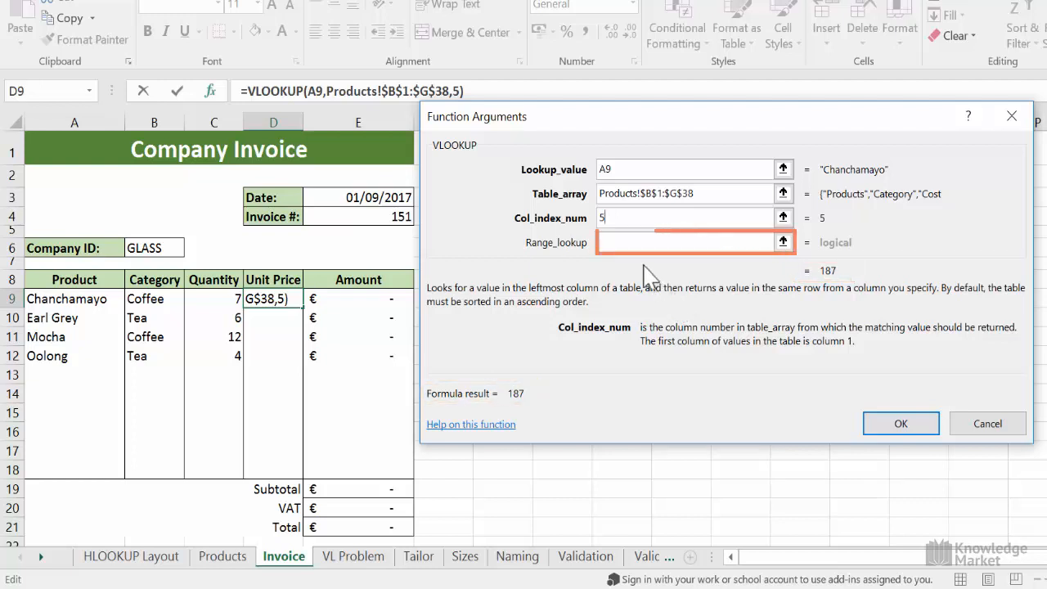
pyautogui.click(626, 243)
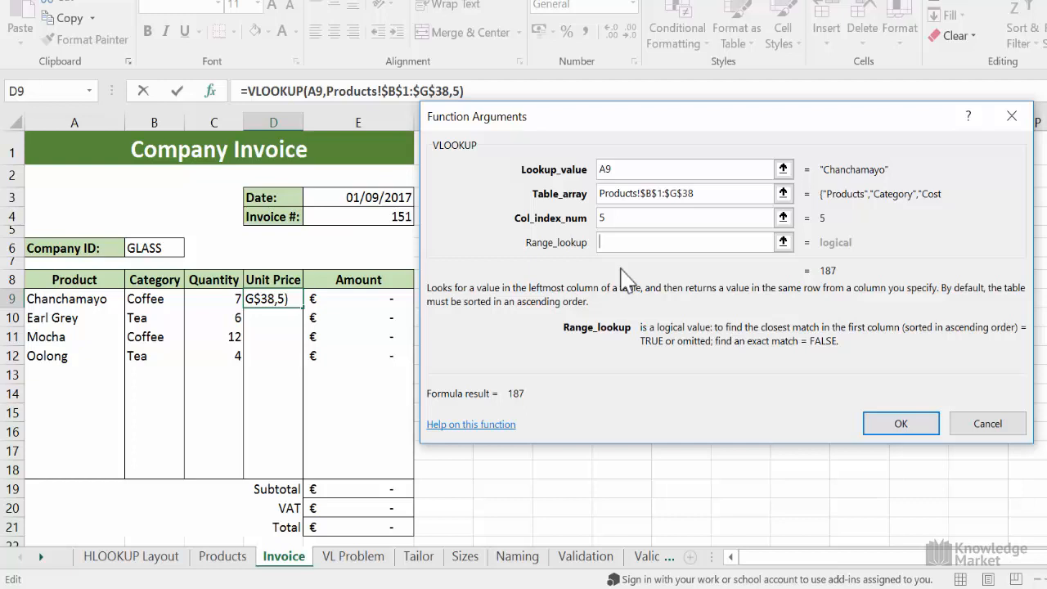
# Try False as the Range_lookup value and clear the entry.
pyautogui.write('False')
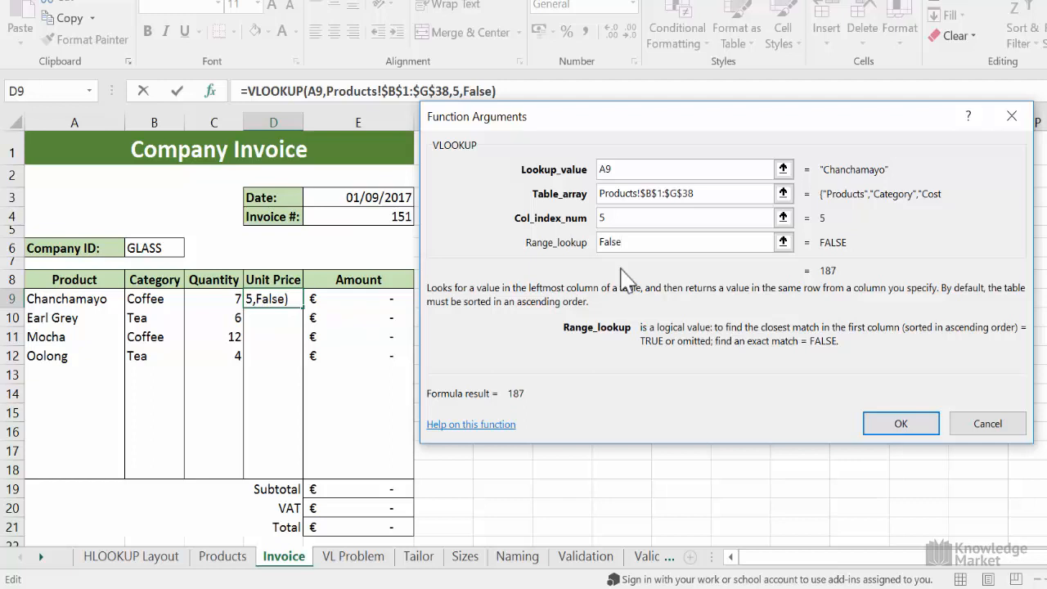
pyautogui.press('BackSpace')
pyautogui.press('BackSpace')
pyautogui.press('BackSpace')
pyautogui.press('BackSpace')
pyautogui.press('BackSpace')
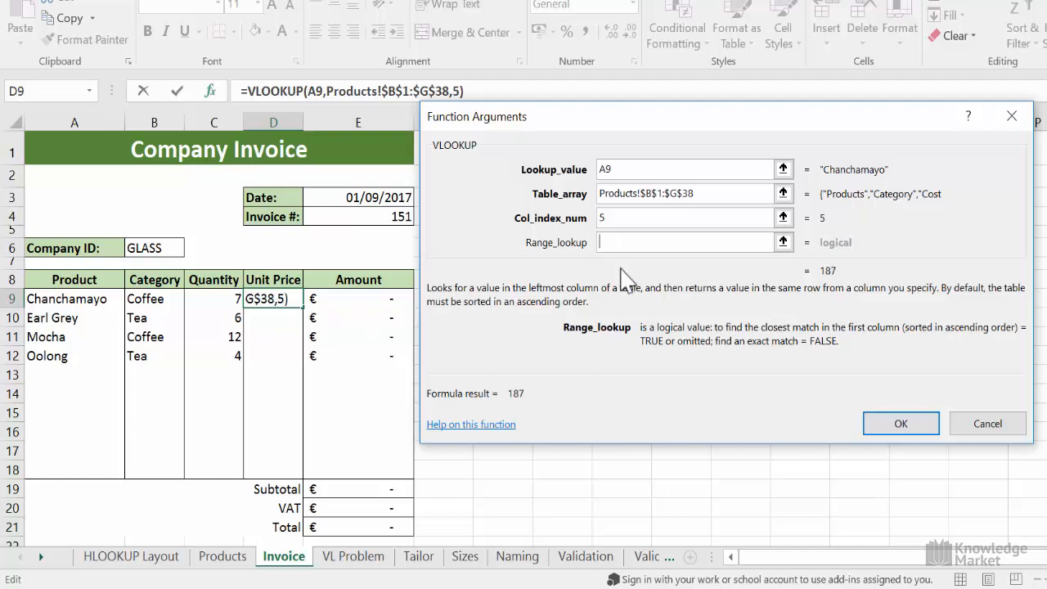
# Complete the VLOOKUP with a Range_lookup of 0 and copy the formula from D9 down to D12.
pyautogui.write('0')
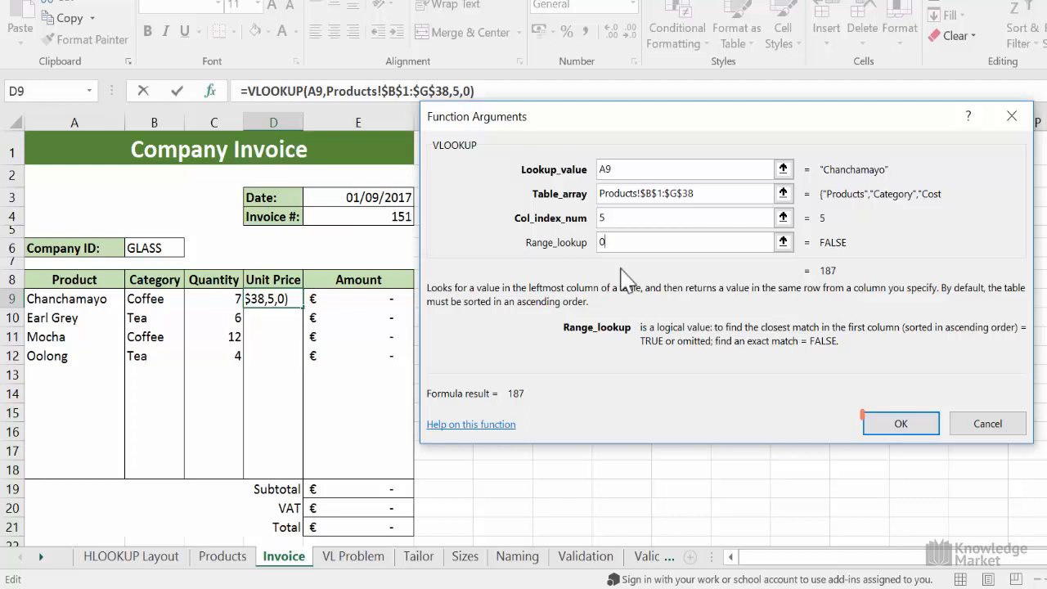
pyautogui.click(900, 424)
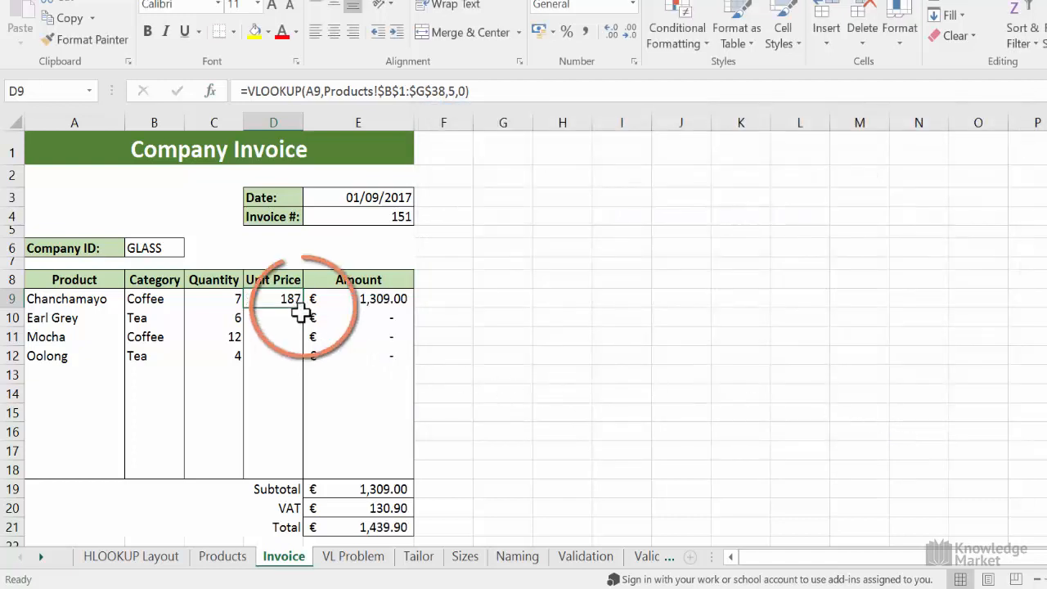
pyautogui.moveTo(303, 307); pyautogui.dragTo(303, 355)
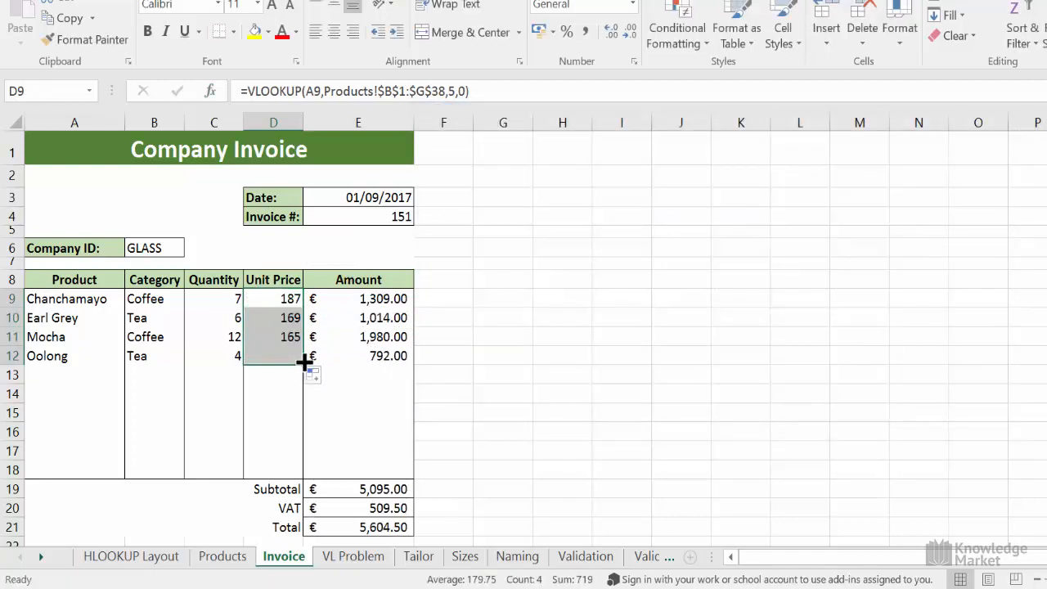
pyautogui.click(378, 357)
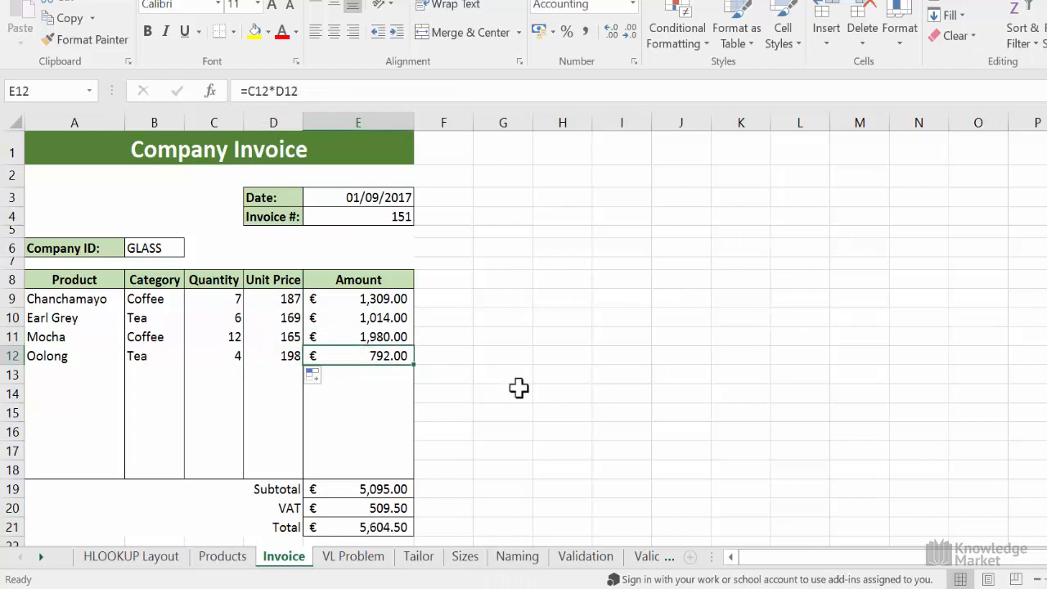